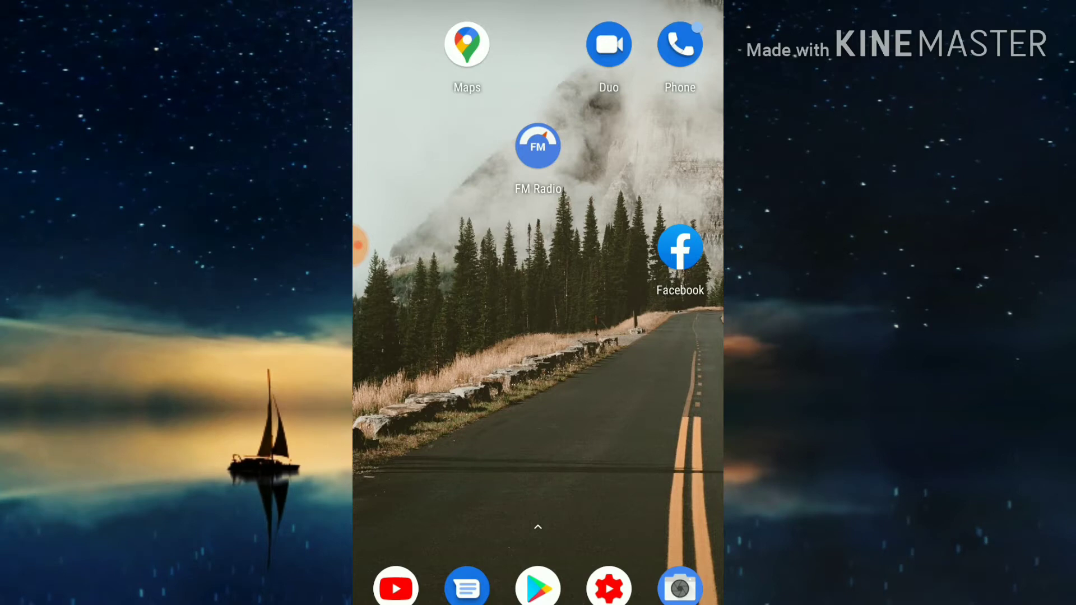
# - Launch Facebook, open the main menu, and expand Settings & Privacy
pyautogui.click(680, 248)
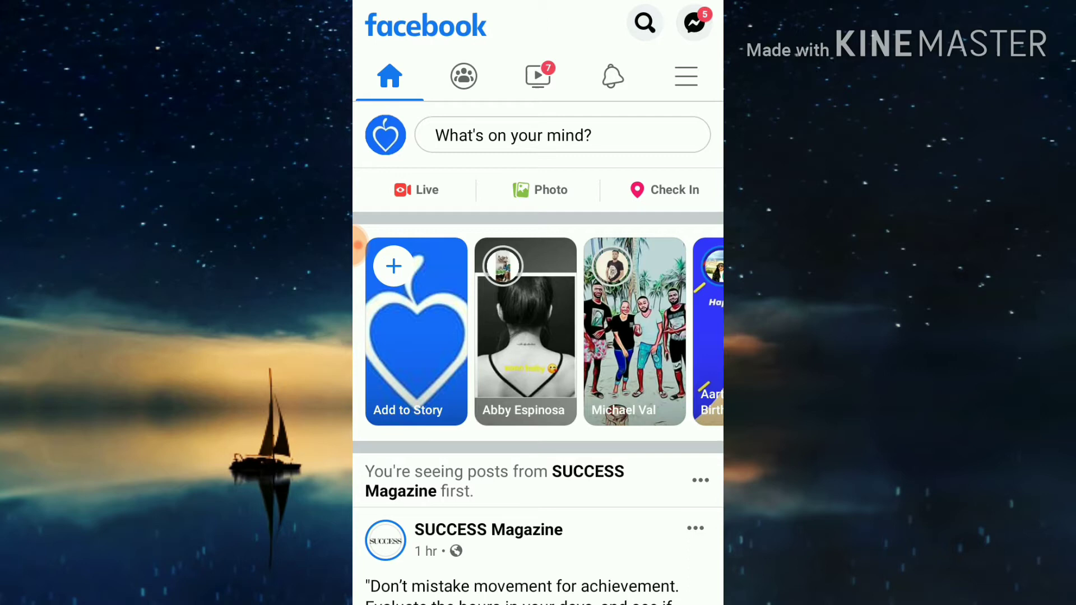
pyautogui.click(686, 77)
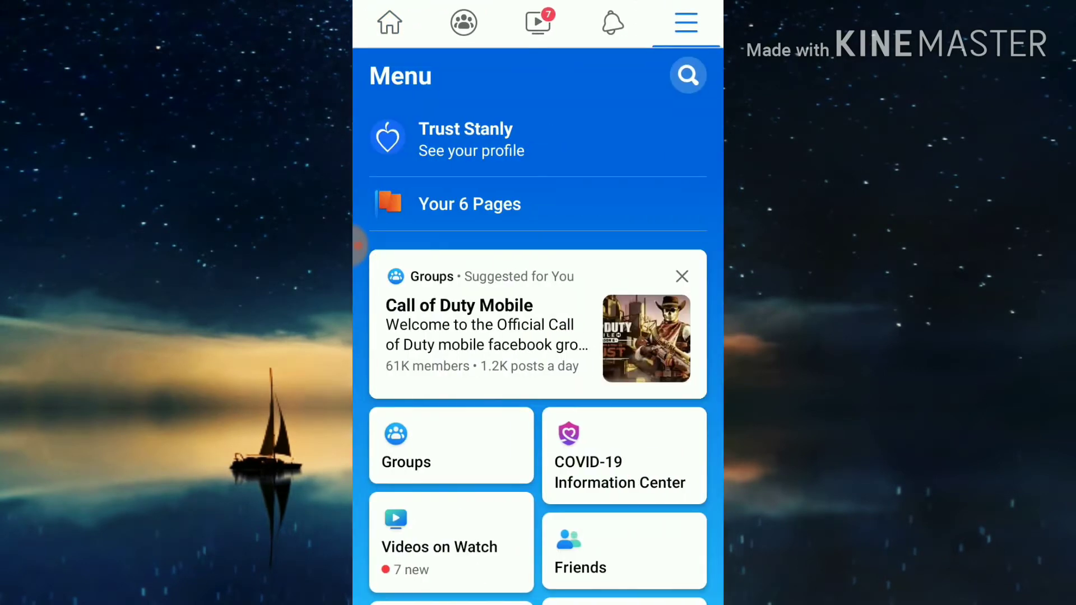
pyautogui.scroll(-5, 538, 336)
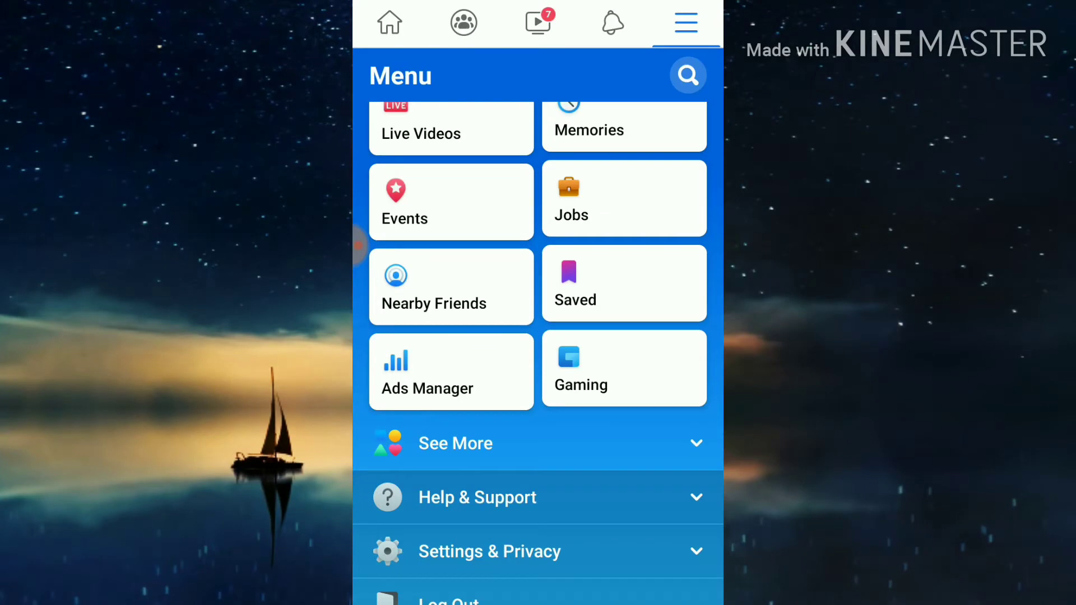
pyautogui.click(489, 552)
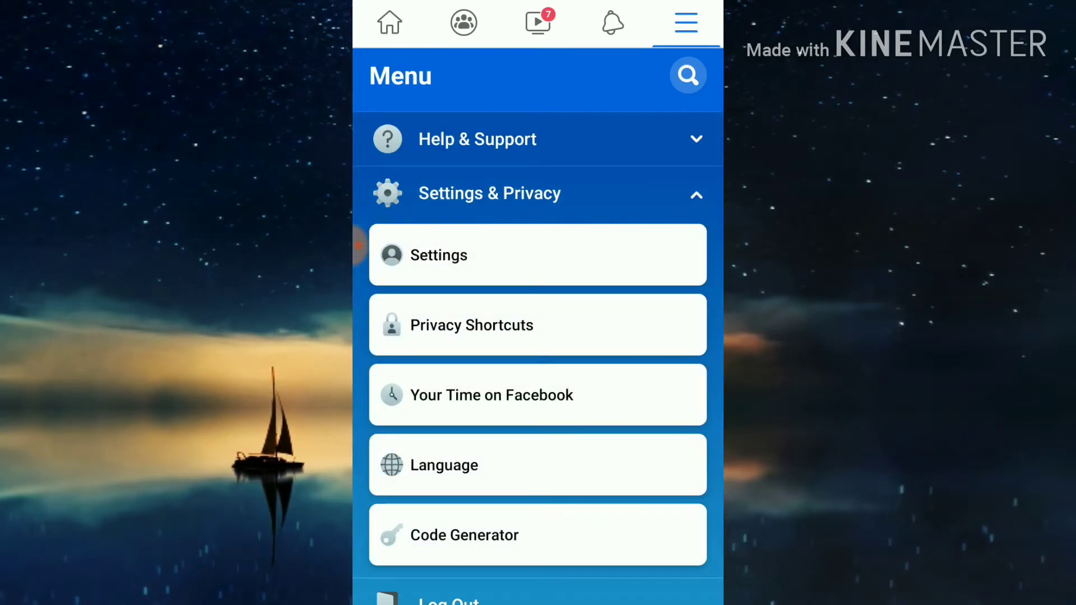
# - Go to Settings, then Security and Login, down to its Advanced section
pyautogui.click(538, 255)
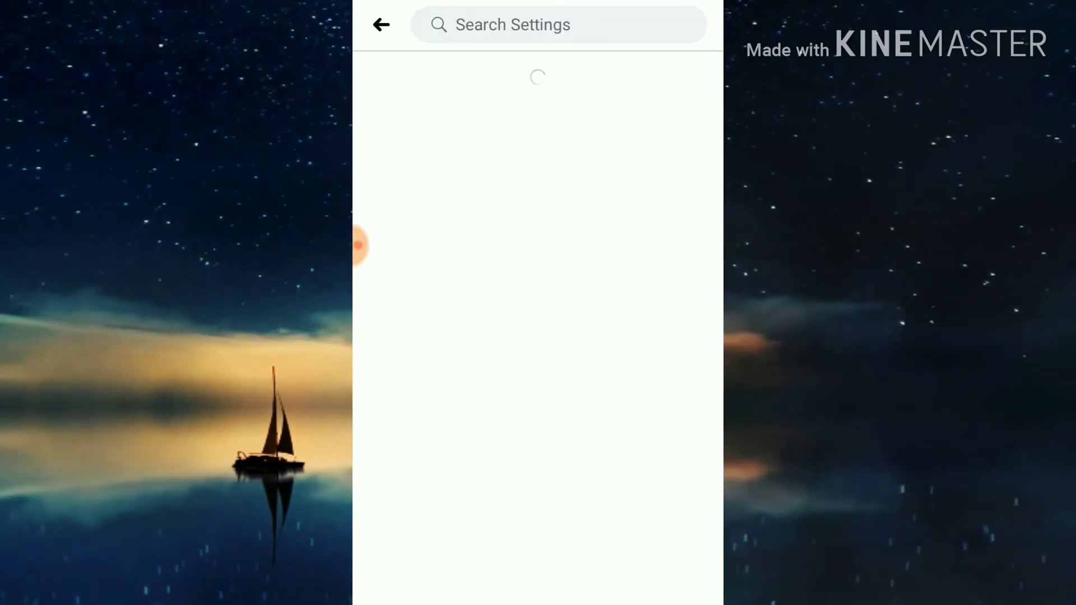
pyautogui.scroll(-10, 538, 337)
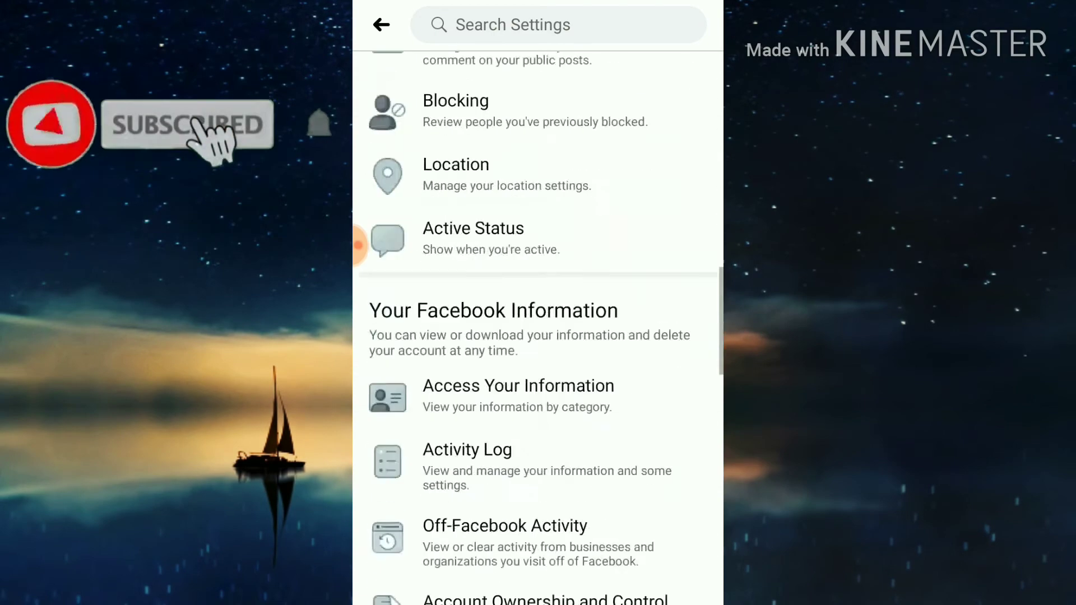
pyautogui.scroll(6, 538, 337)
pyautogui.scroll(1, 537, 336)
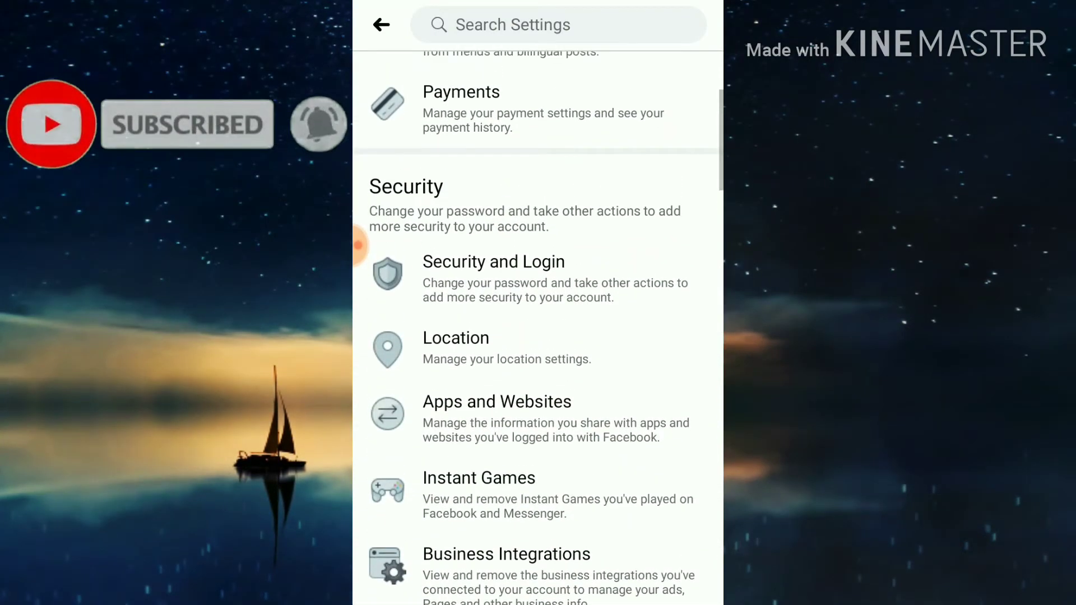
pyautogui.click(493, 255)
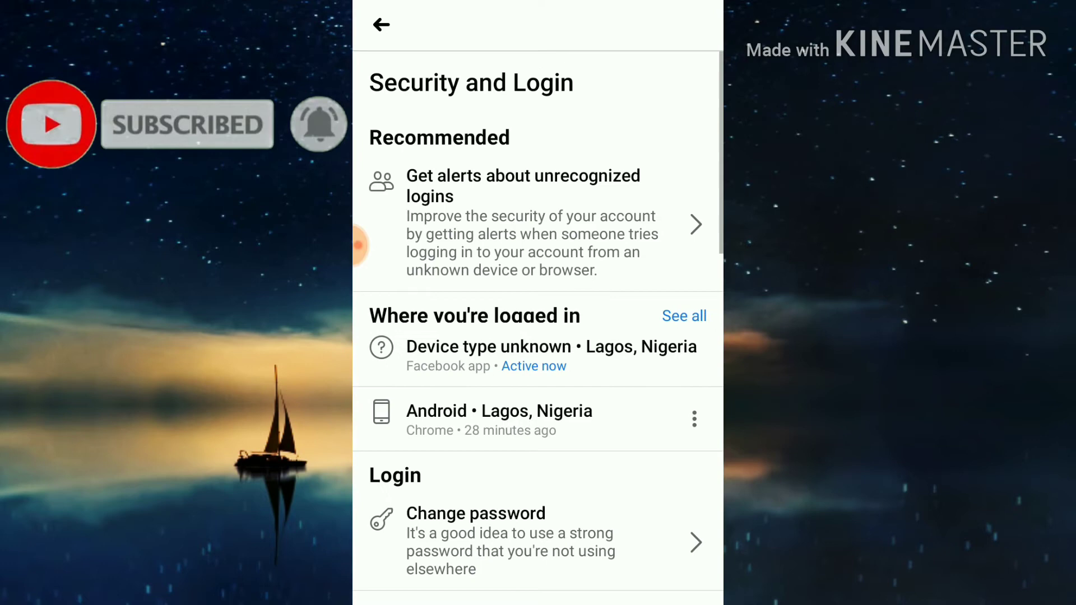
pyautogui.scroll(-3, 538, 337)
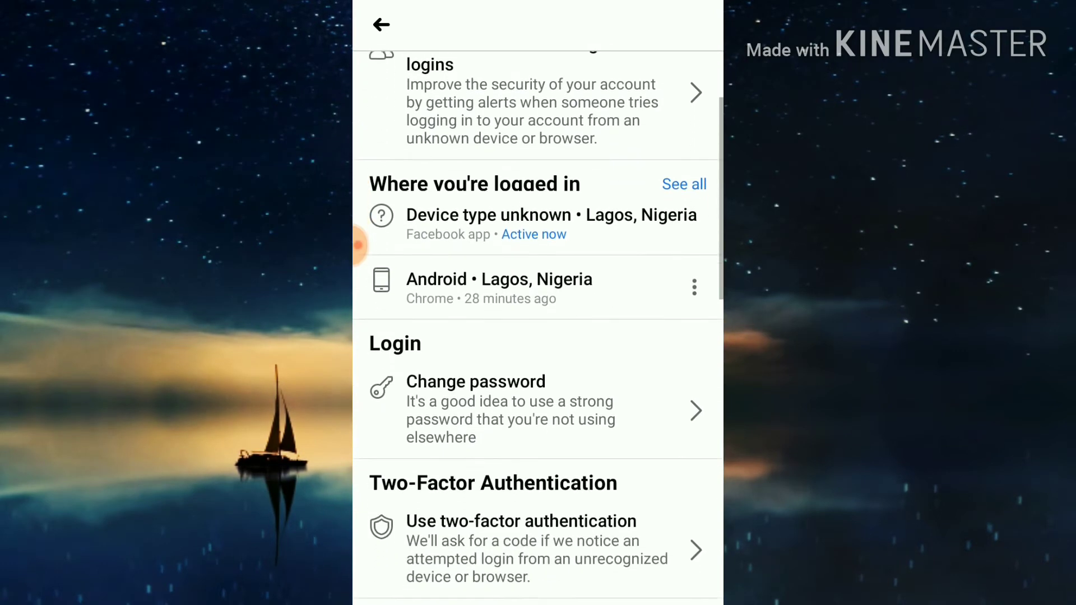
pyautogui.scroll(-2, 538, 336)
pyautogui.scroll(-3, 538, 337)
pyautogui.scroll(-1, 538, 337)
pyautogui.scroll(-3, 538, 336)
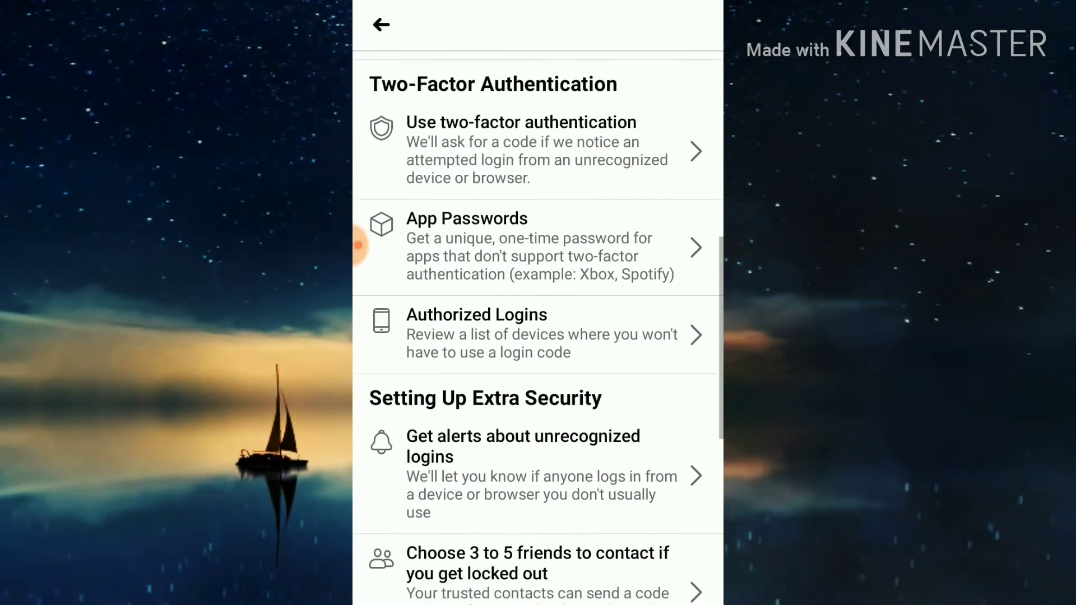
pyautogui.scroll(-1, 538, 336)
pyautogui.scroll(-2, 537, 336)
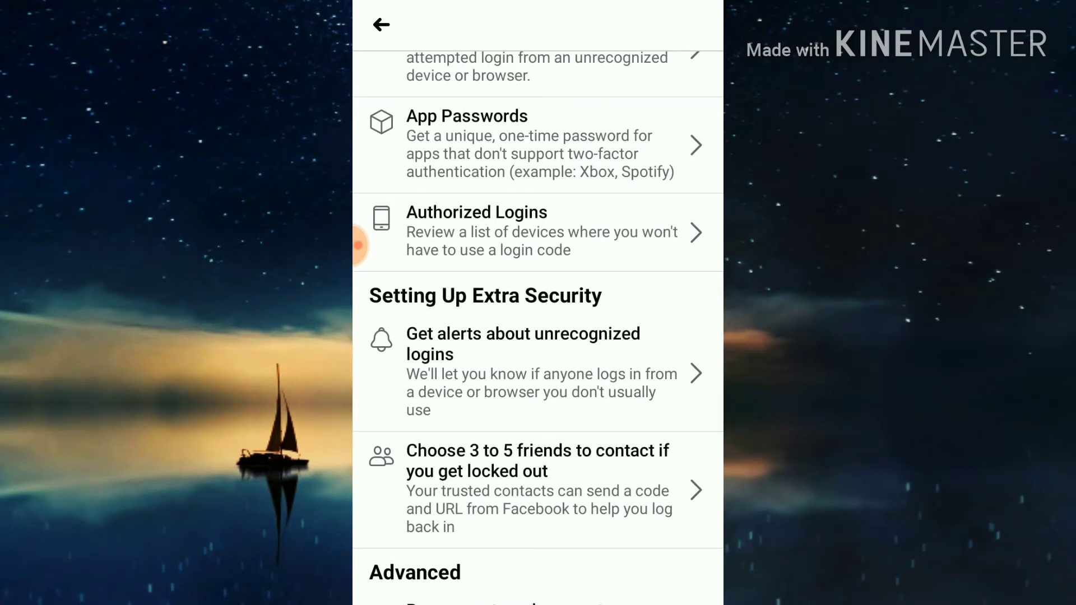
pyautogui.scroll(-2, 358, 245)
pyautogui.scroll(-2, 357, 244)
pyautogui.scroll(-2, 357, 244)
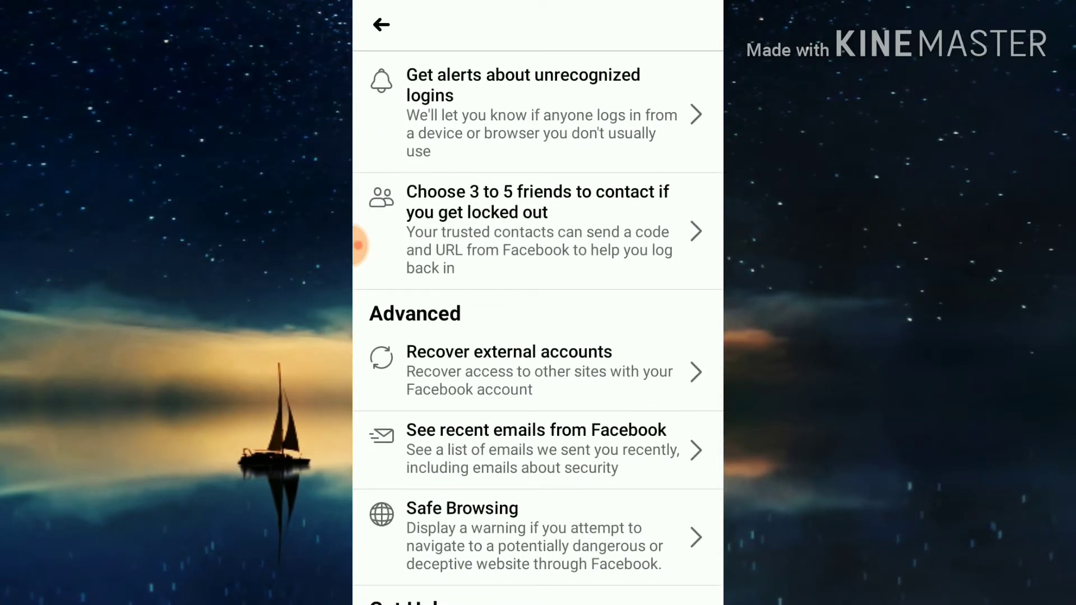
# - Open 'See recent emails from Facebook' to view the Security and Other Emails tabs
pyautogui.click(358, 244)
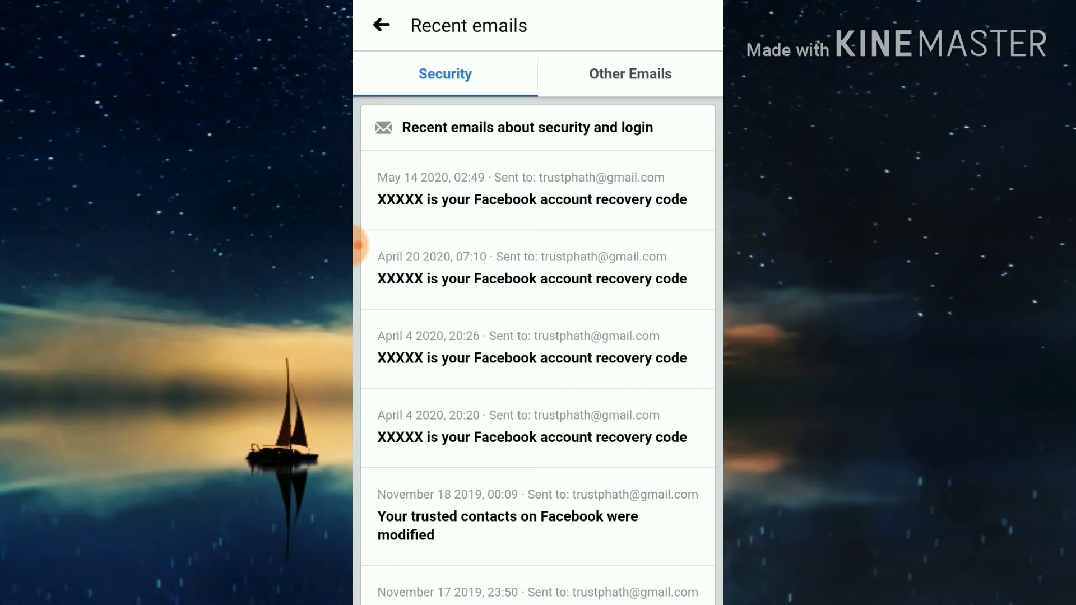
pyautogui.click(630, 73)
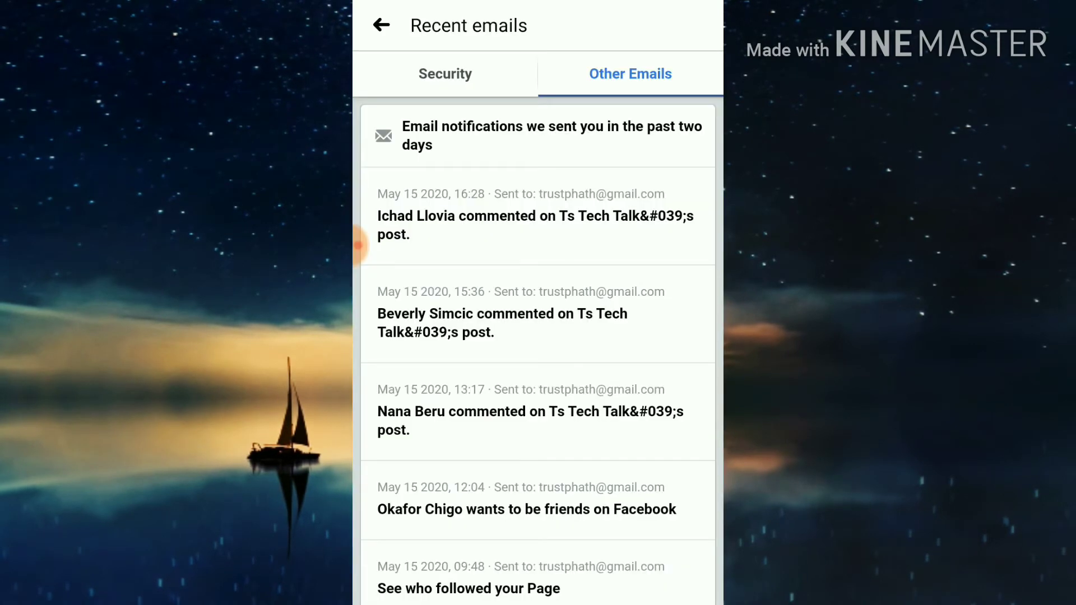
pyautogui.click(446, 73)
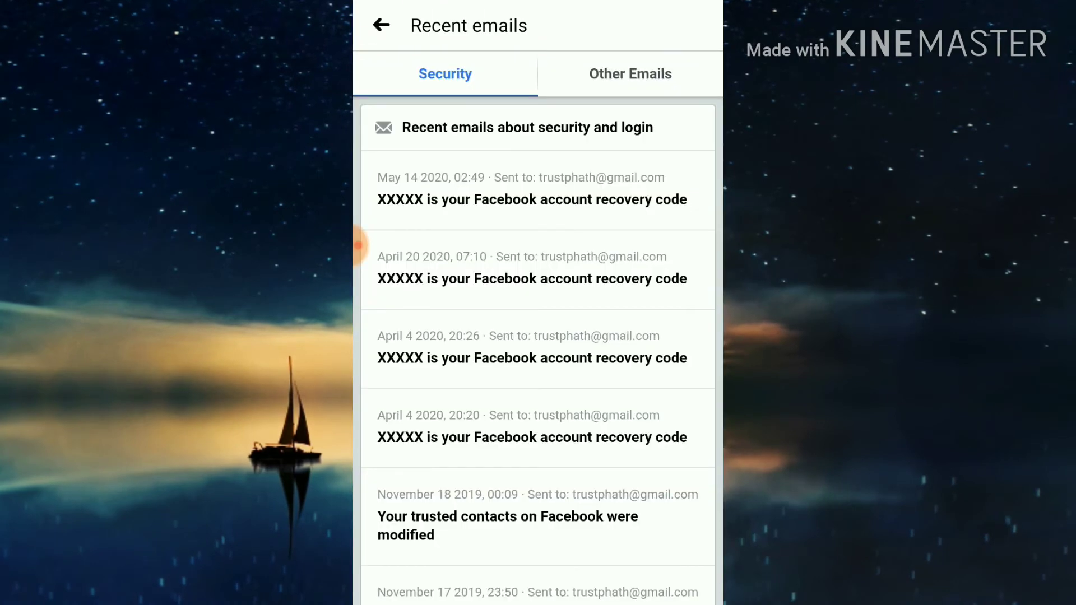
pyautogui.click(630, 74)
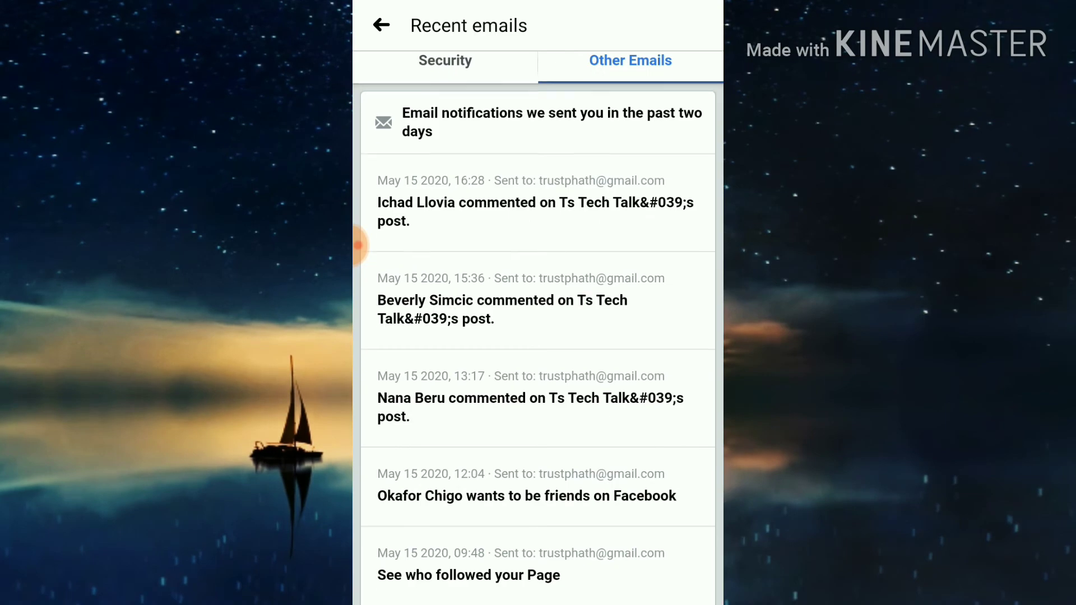
pyautogui.scroll(-2, 539, 336)
pyautogui.scroll(-1, 538, 336)
pyautogui.scroll(-3, 539, 336)
pyautogui.scroll(5, 539, 337)
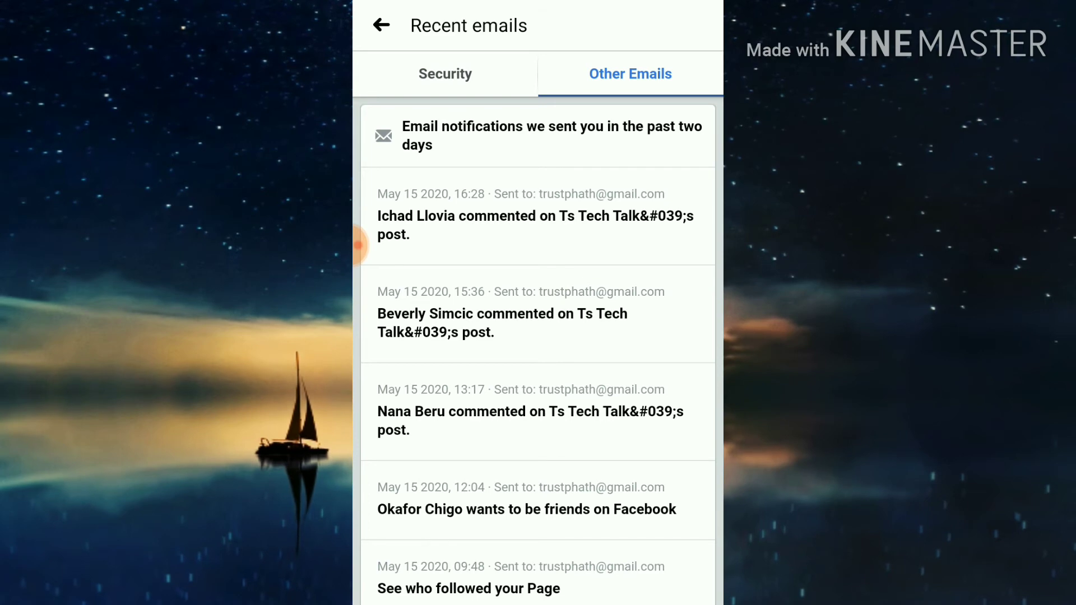
pyautogui.click(446, 74)
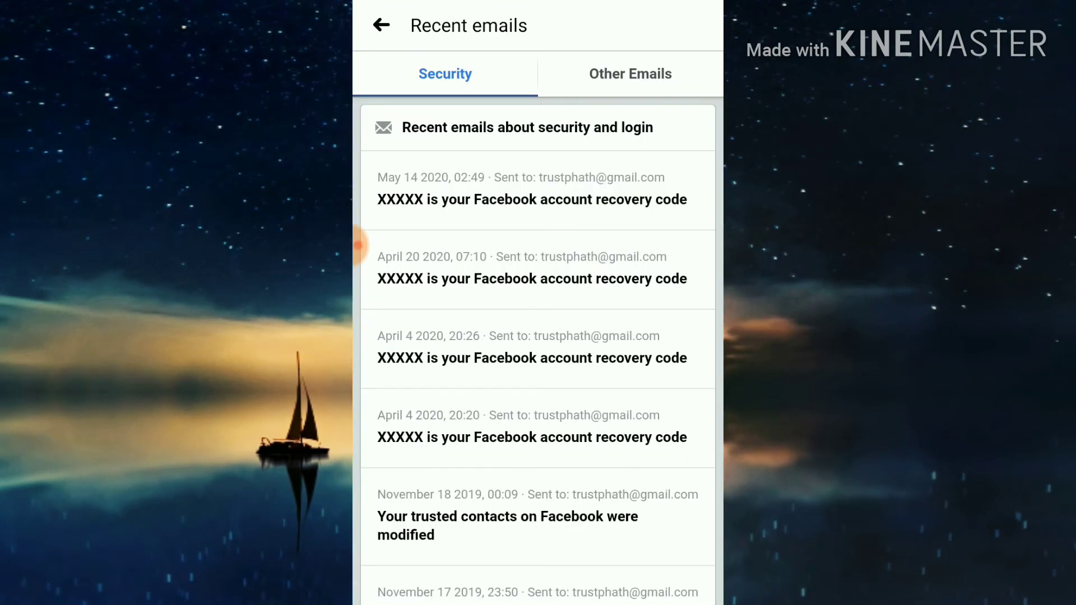